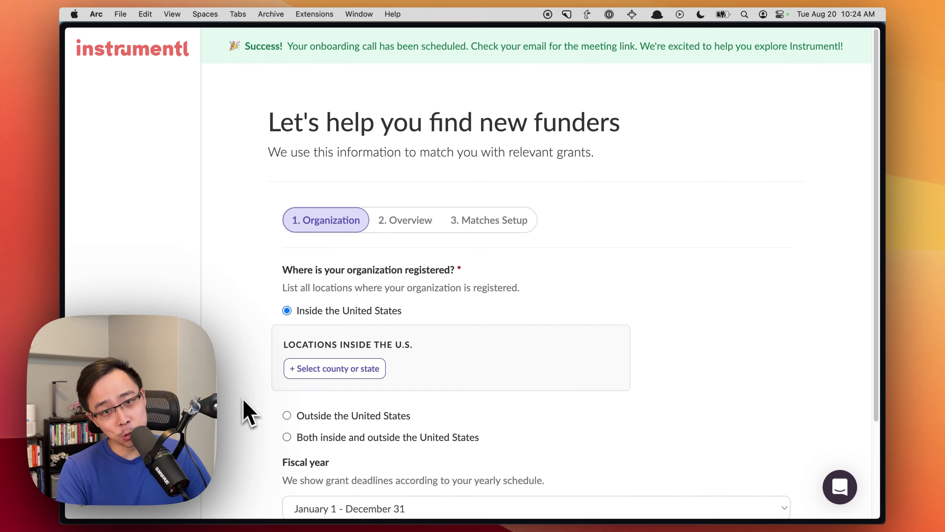
Step: Open the county or state selection for the organization's registration location inside the United States
scroll(337, 365, "down", 3)
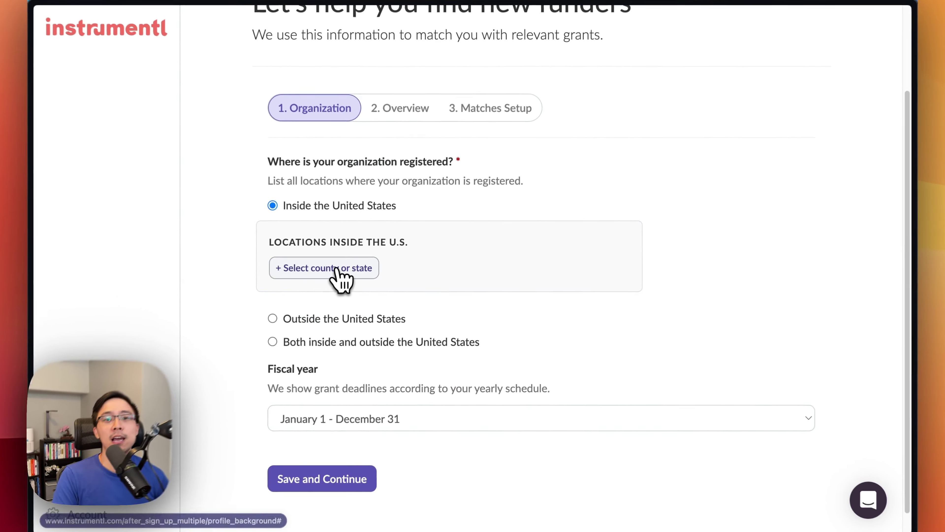
left_click(336, 268)
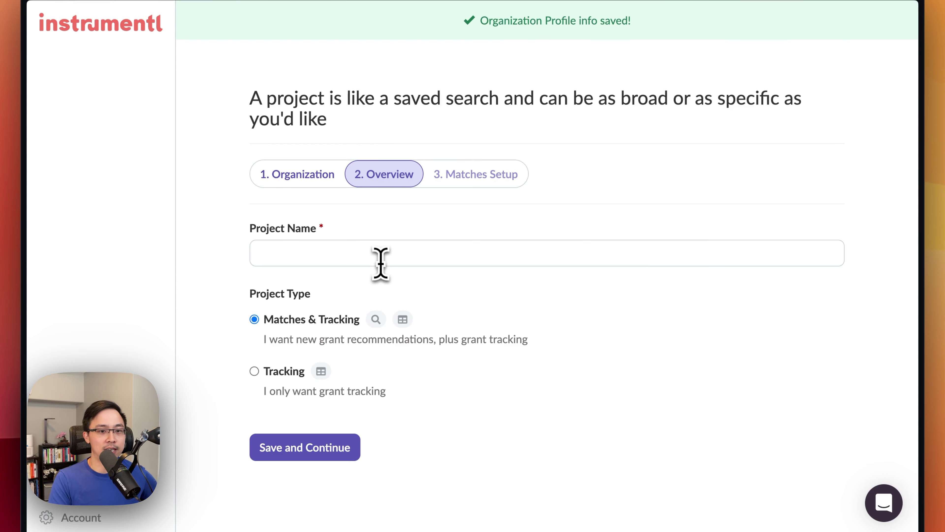
Step: Name the new project After School Tutoring
left_click(377, 251)
type("After School ")
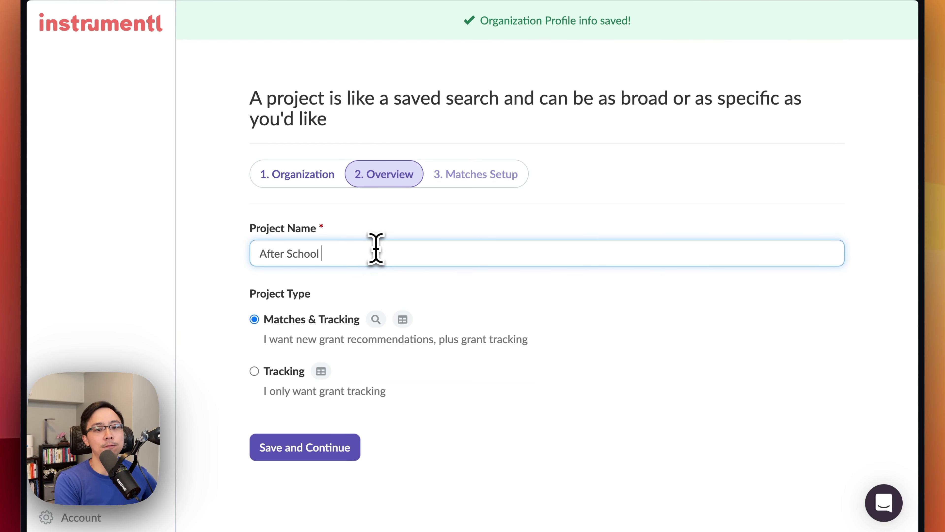
type("Tuto")
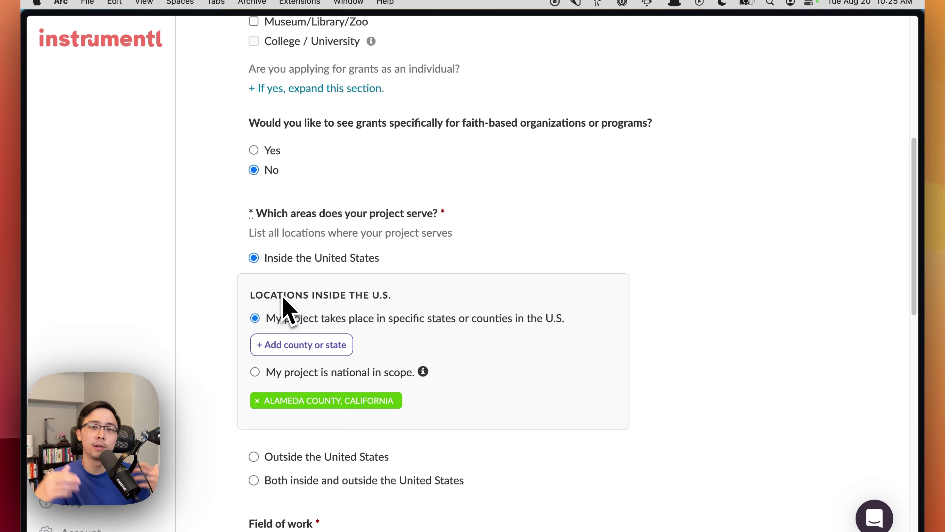
Step: Set the project's fields of work to After School/Summer Educational Programs, STEM/STEAM Education and Tutoring & Mentoring
scroll(286, 309, "down", 5)
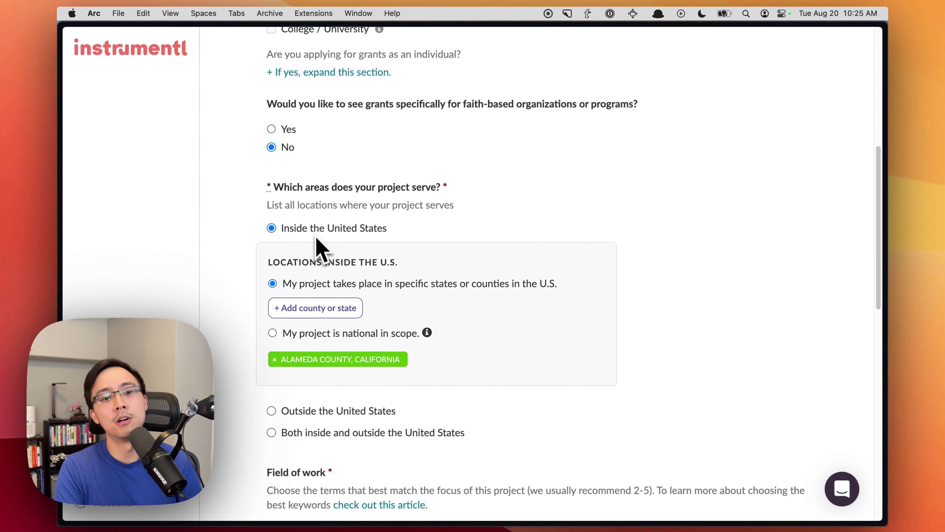
scroll(328, 261, "down", 2)
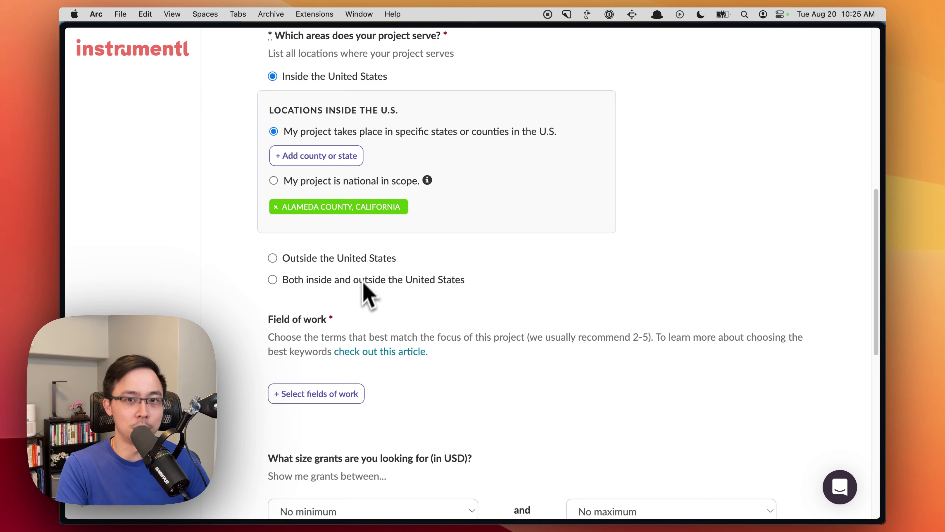
scroll(357, 308, "down", 1)
scroll(355, 307, "down", 5)
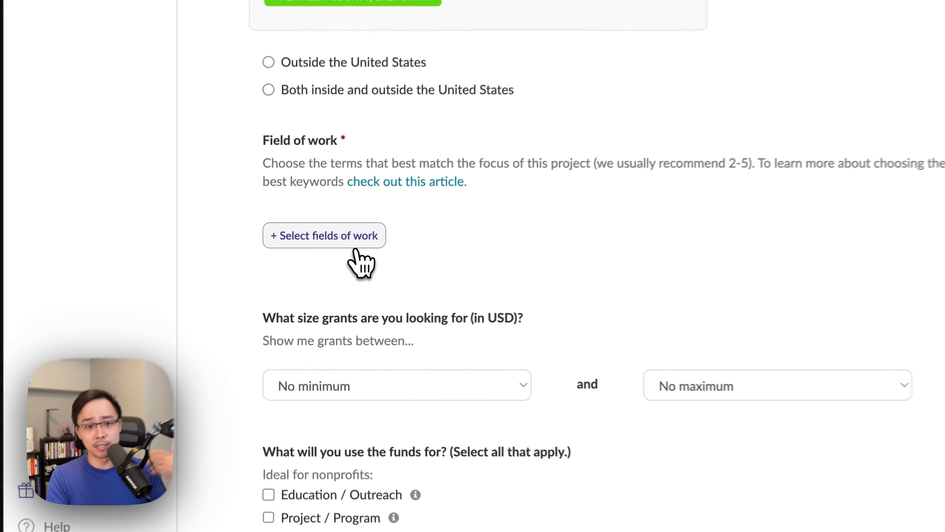
left_click(354, 246)
left_click(397, 315)
left_click(358, 430)
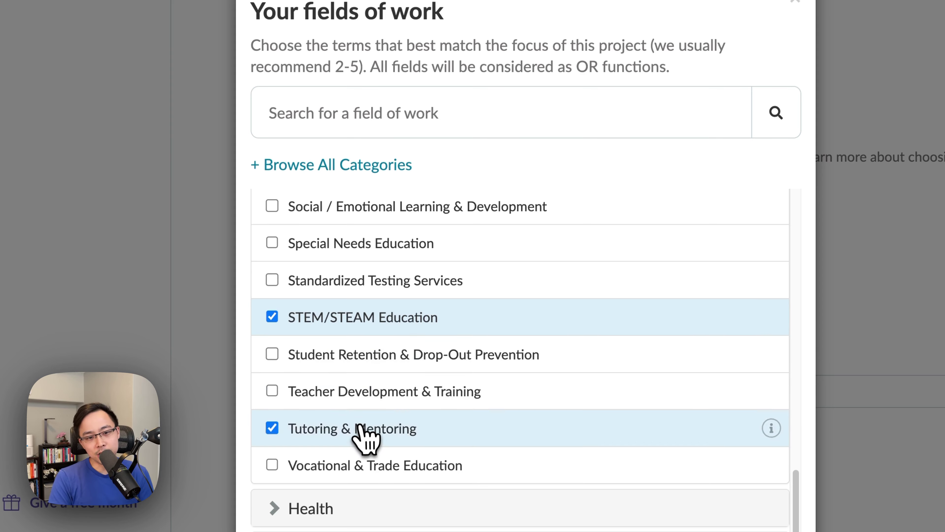
scroll(373, 408, "down", 2)
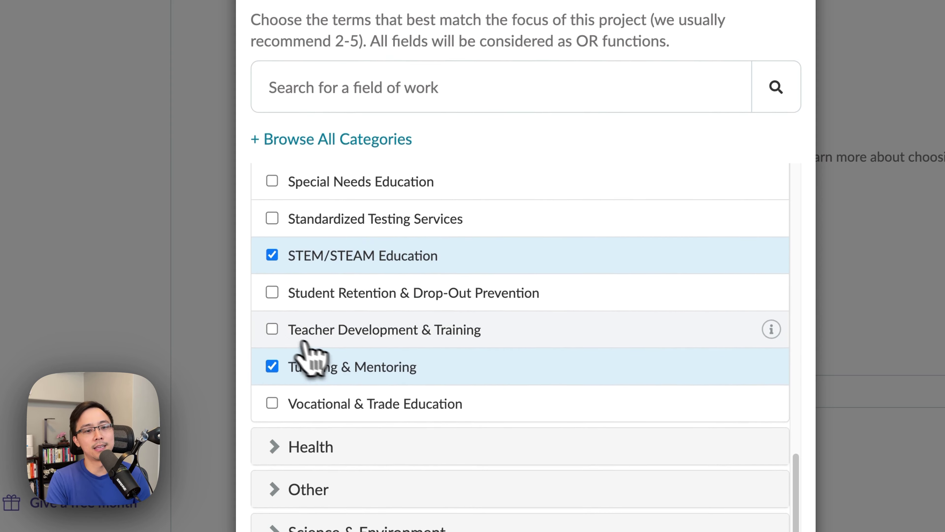
scroll(305, 358, "down", 5)
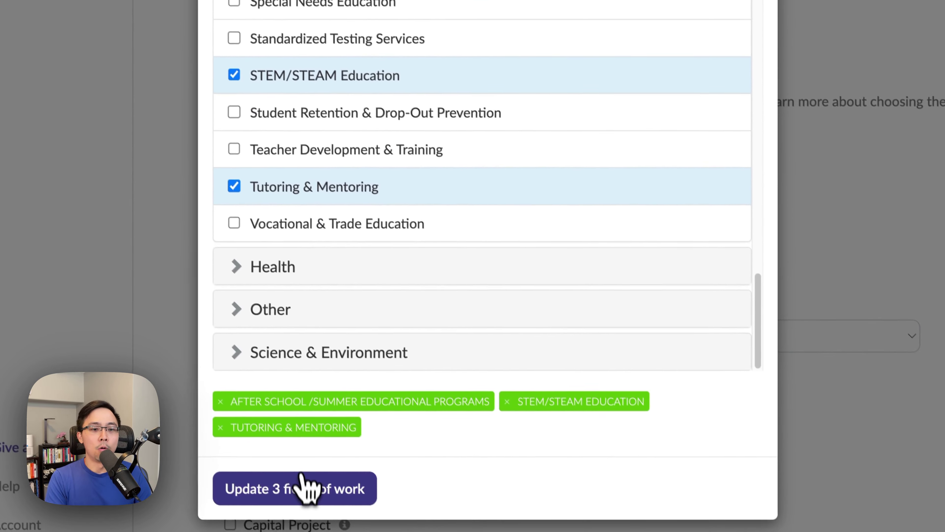
left_click(306, 485)
Step: Set the minimum grant size for the project to $10k
scroll(389, 280, "down", 5)
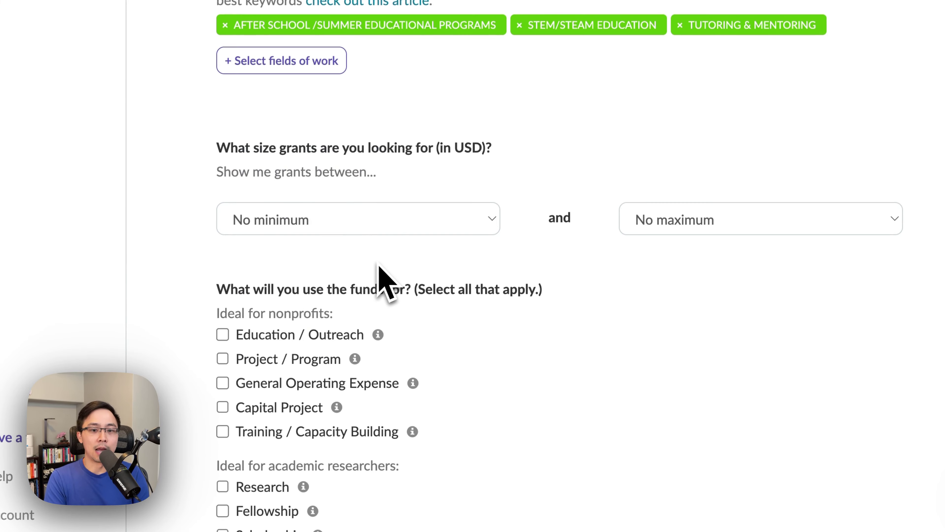
left_click(368, 215)
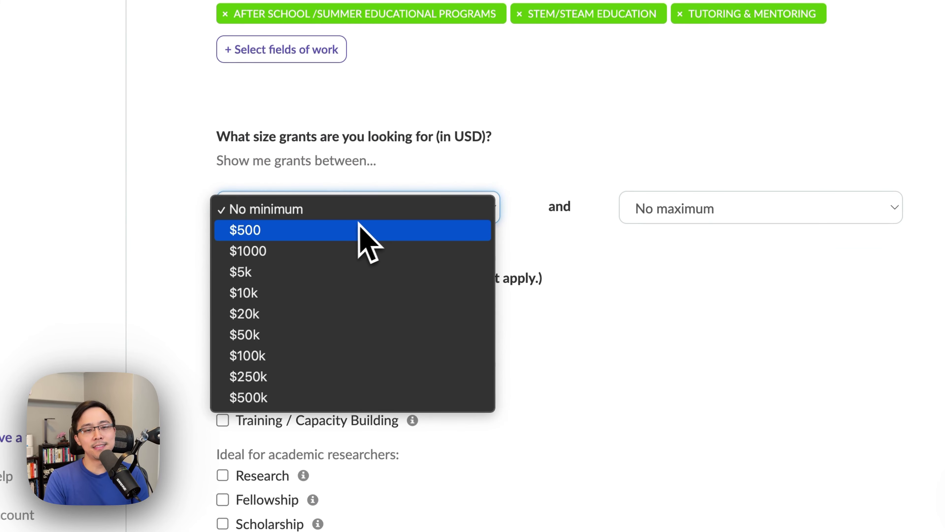
left_click(328, 292)
Step: Choose Education / Outreach, General Operating Expense and Project / Program as the uses for the funds
scroll(327, 292, "down", 2)
left_click(300, 244)
left_click(310, 316)
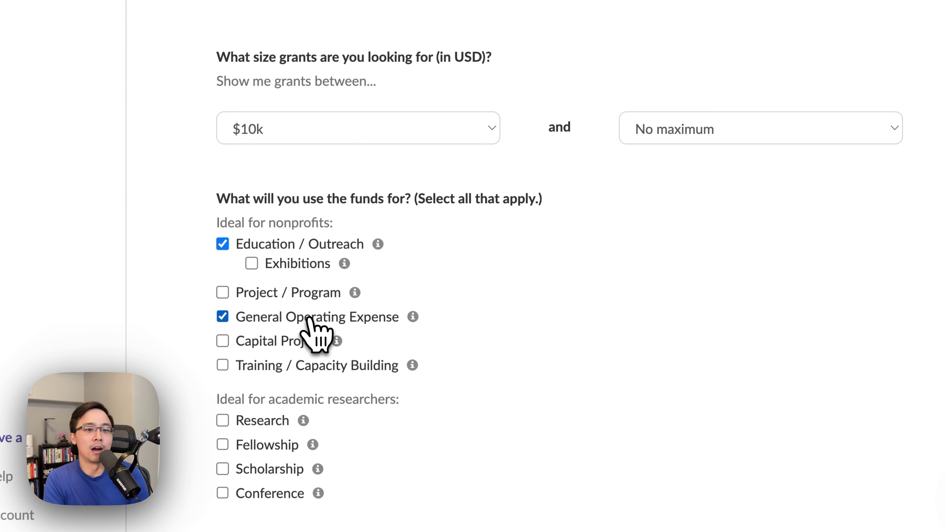
left_click(326, 299)
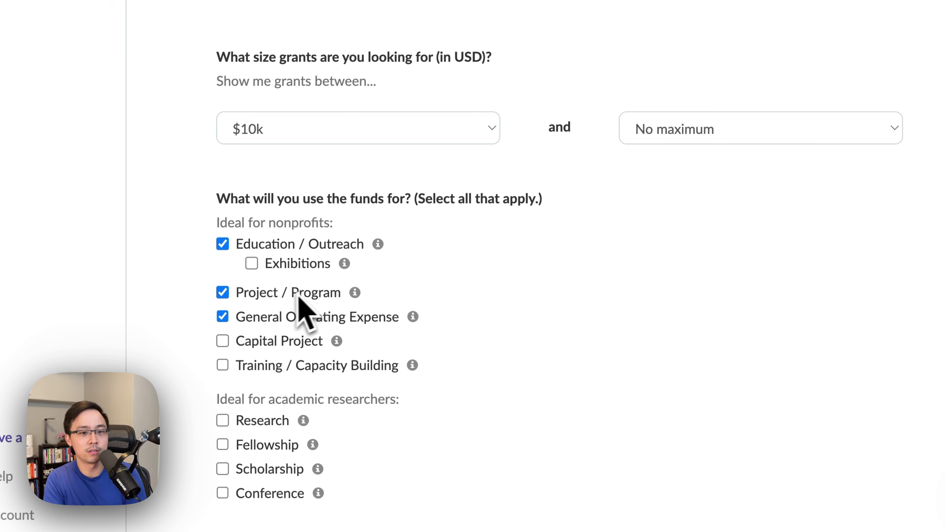
Step: Include all funder kinds: Association/society, Corporate, Federal government, Private and State/local government
scroll(306, 313, "down", 5)
scroll(289, 272, "down", 2)
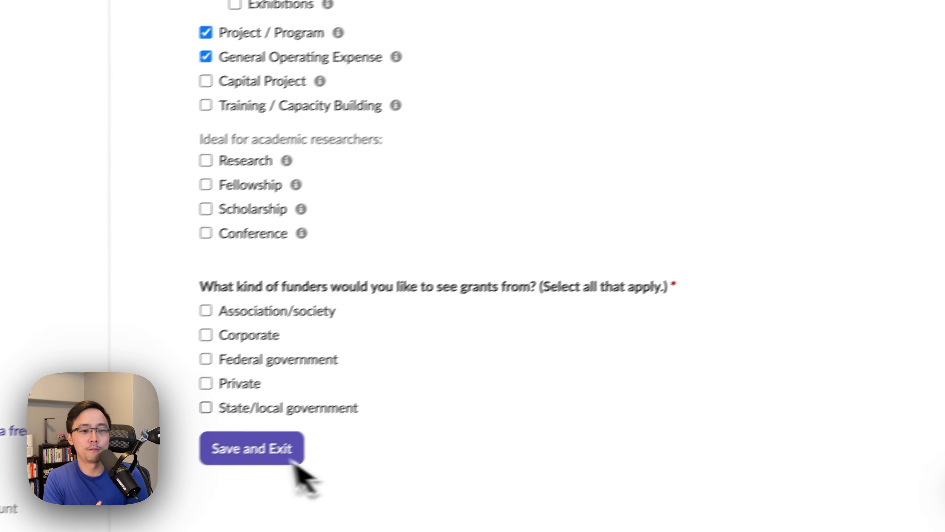
left_click(261, 311)
left_click(265, 337)
left_click(260, 359)
left_click(244, 384)
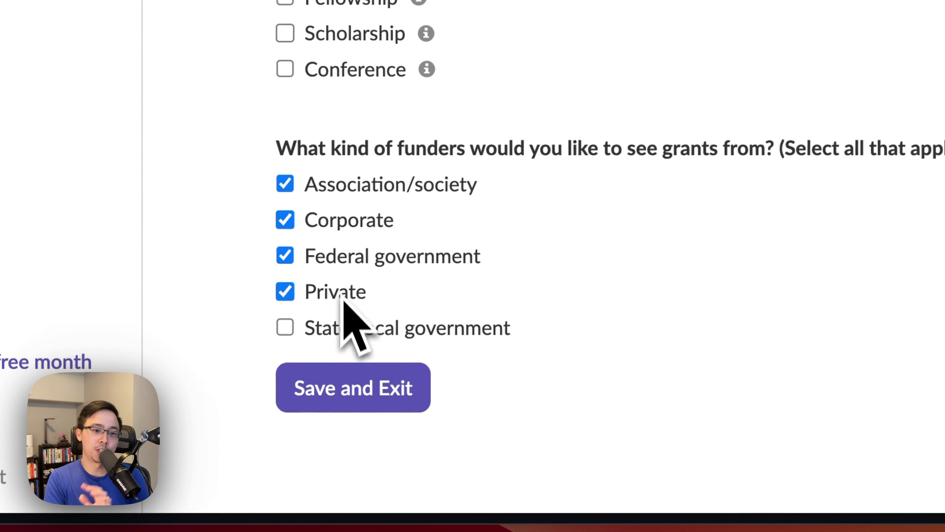
left_click(352, 323)
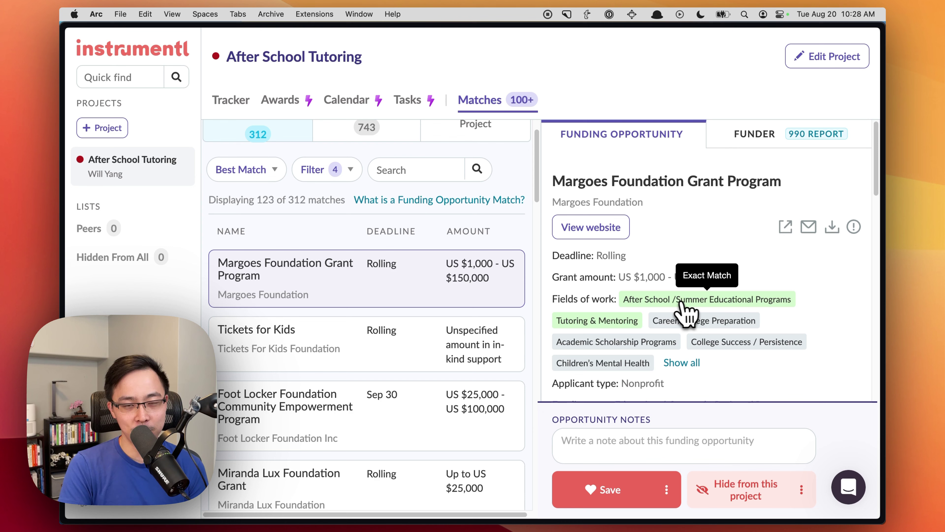
Step: Review the Margoes Foundation Grant Program's matching fields of work, 990 snapshot, overview, grant range, grant sizes and share of new grantees
mouse_move(611, 326)
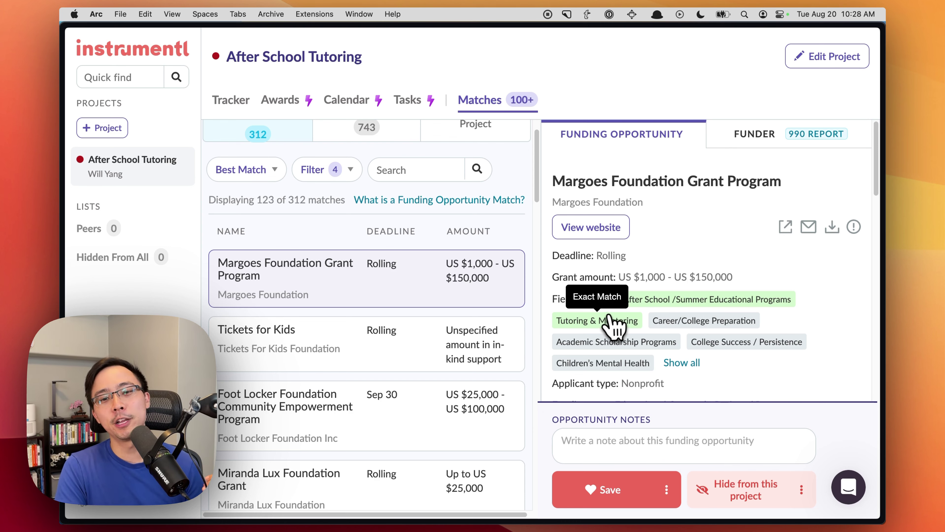
scroll(610, 324, "down", 10)
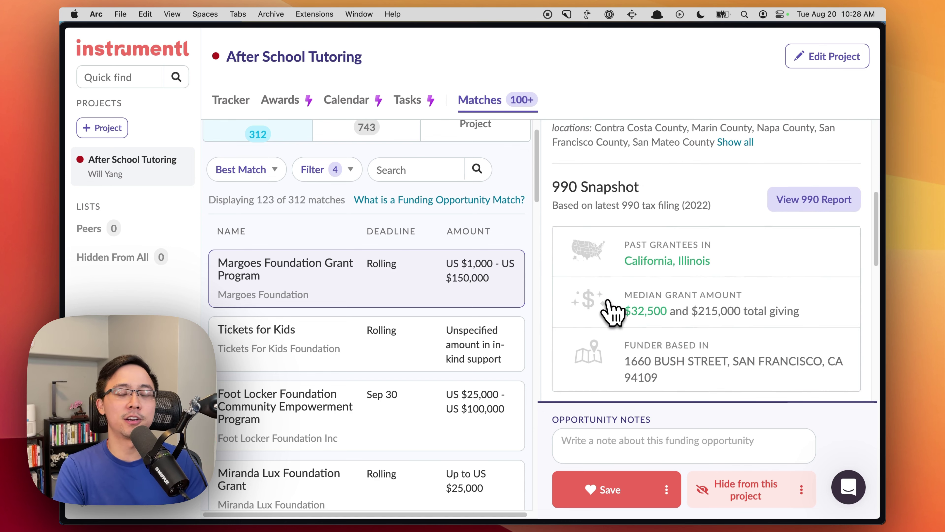
scroll(632, 292, "down", 3)
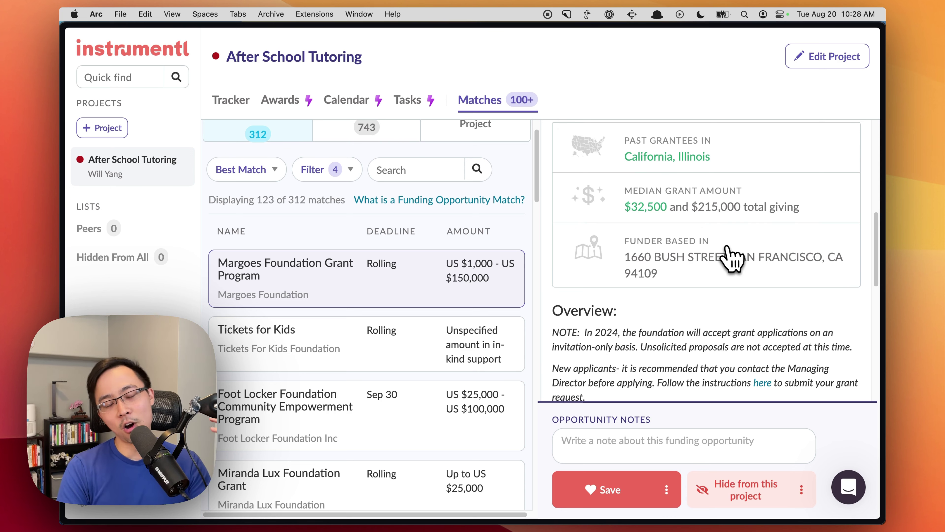
scroll(724, 249, "down", 2)
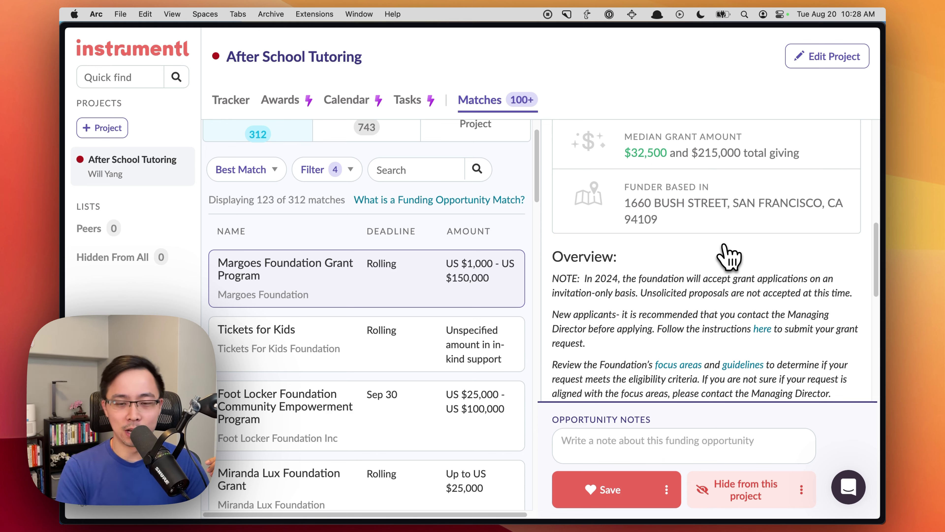
scroll(729, 256, "down", 3)
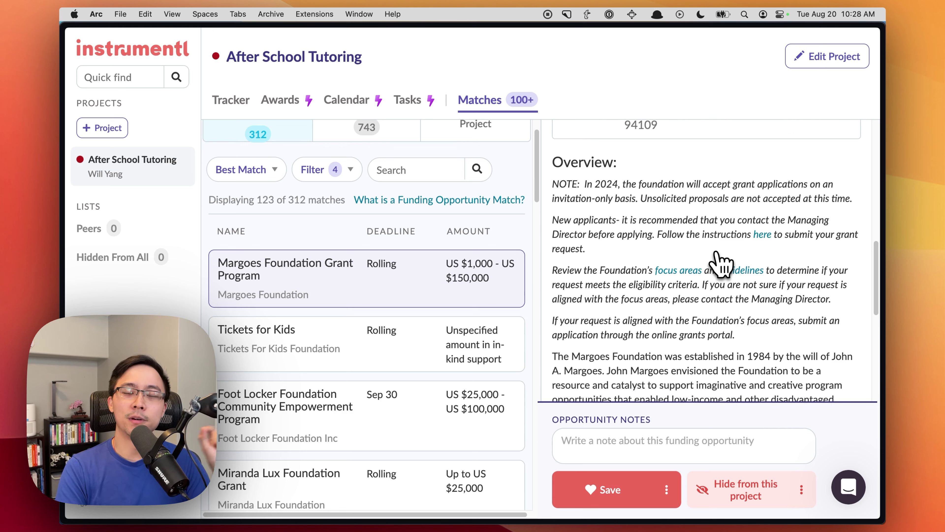
scroll(715, 262, "down", 2)
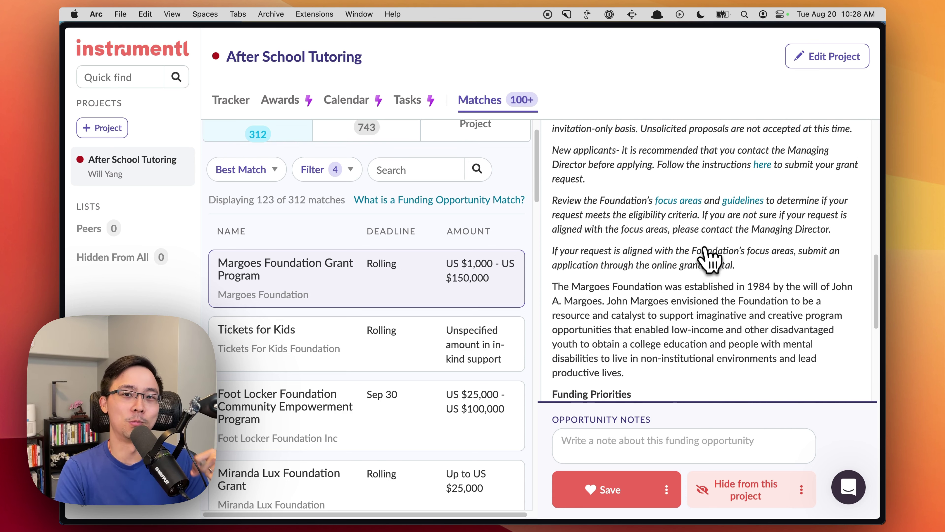
scroll(707, 255, "down", 1)
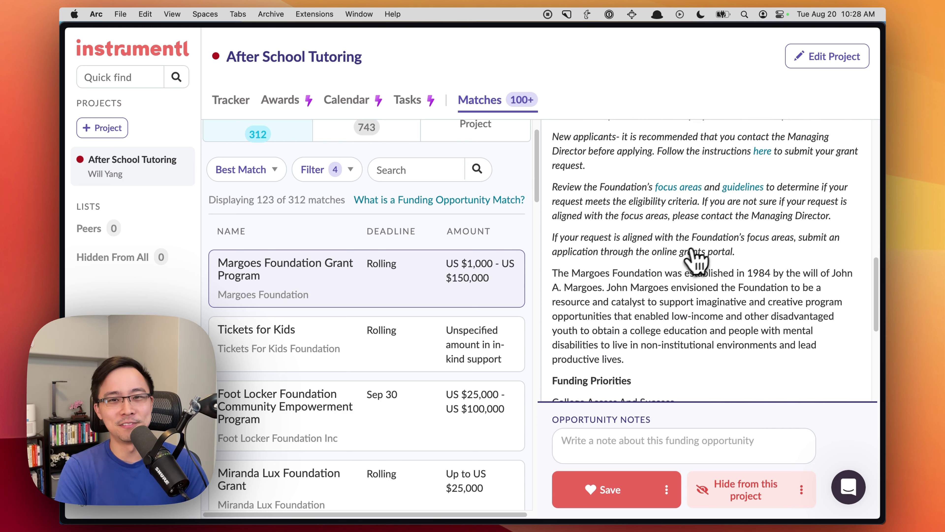
scroll(793, 247, "down", 15)
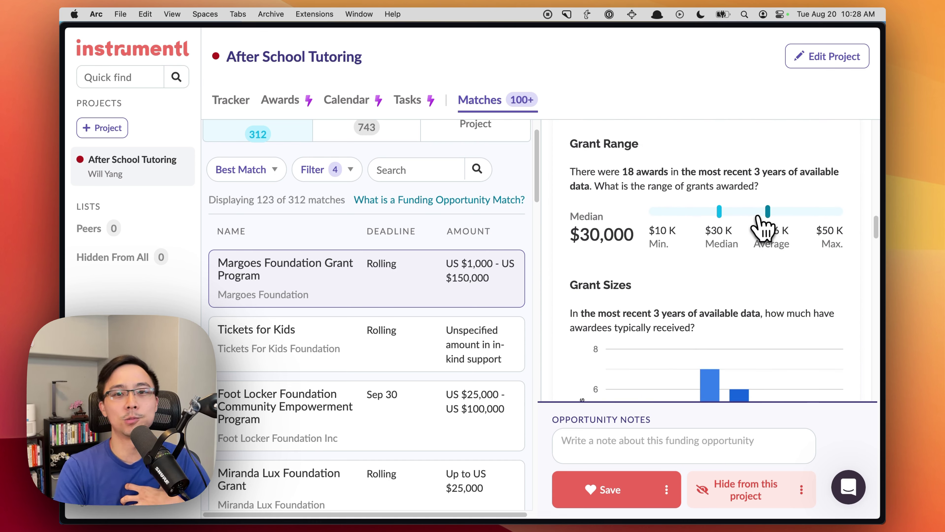
scroll(707, 231, "down", 10)
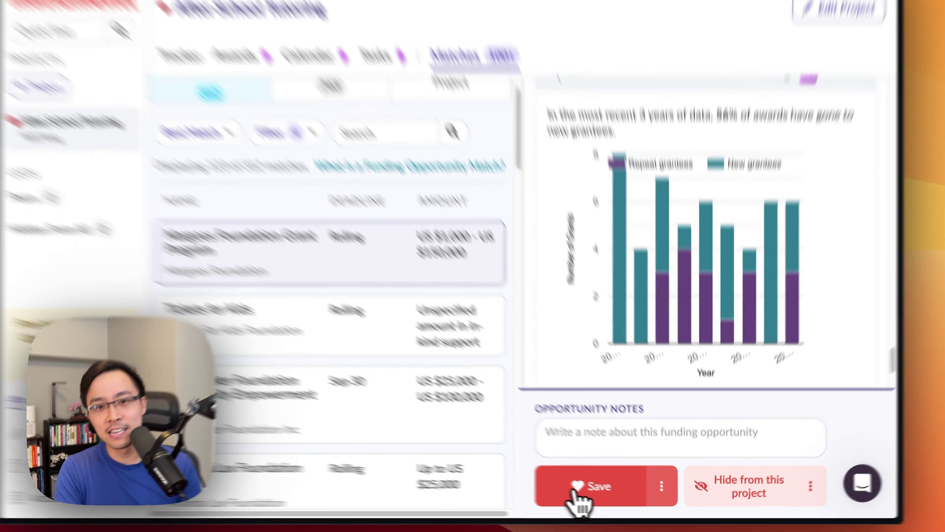
Step: Save the Margoes Foundation Grant Program to the project and check it in the project's tracker, returning to the matches
left_click(596, 492)
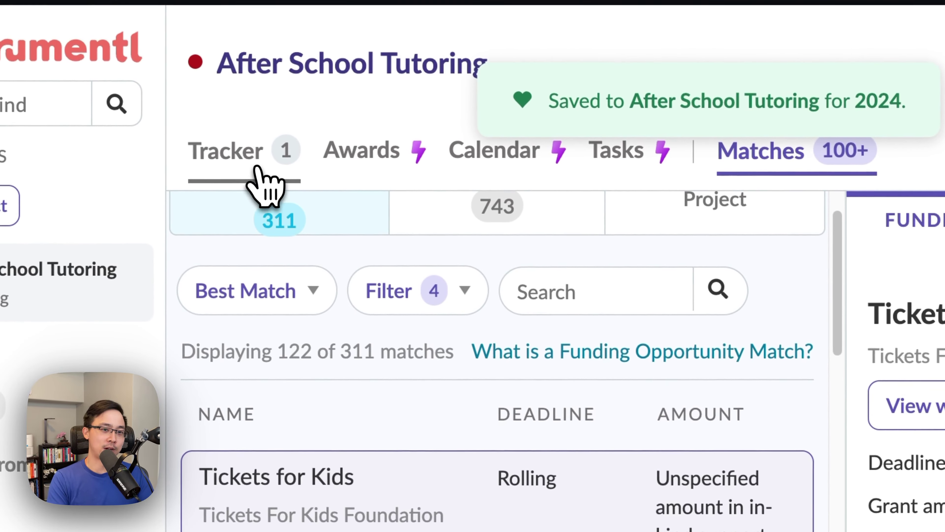
left_click(258, 167)
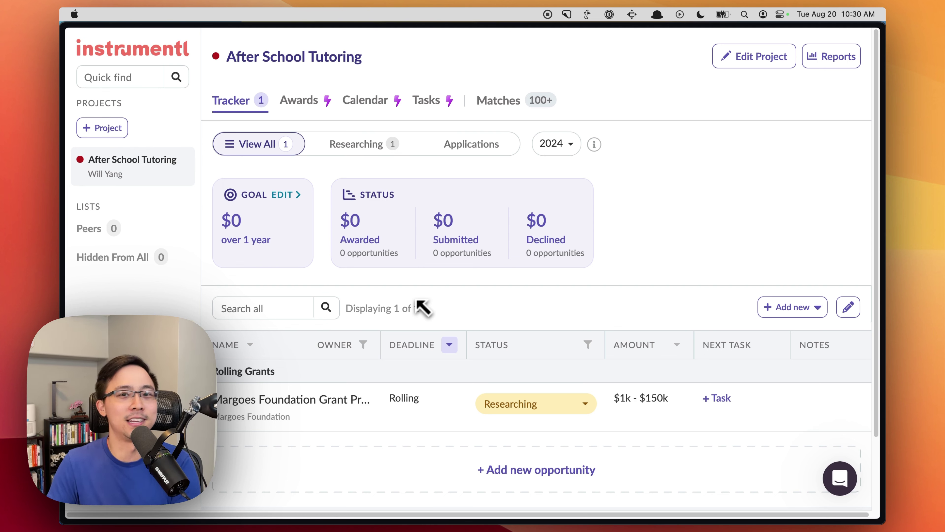
left_click(499, 100)
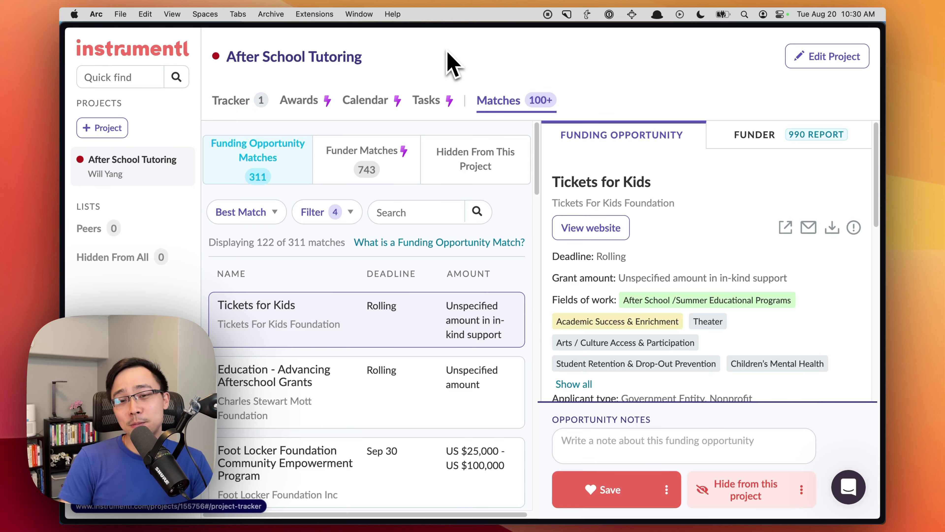